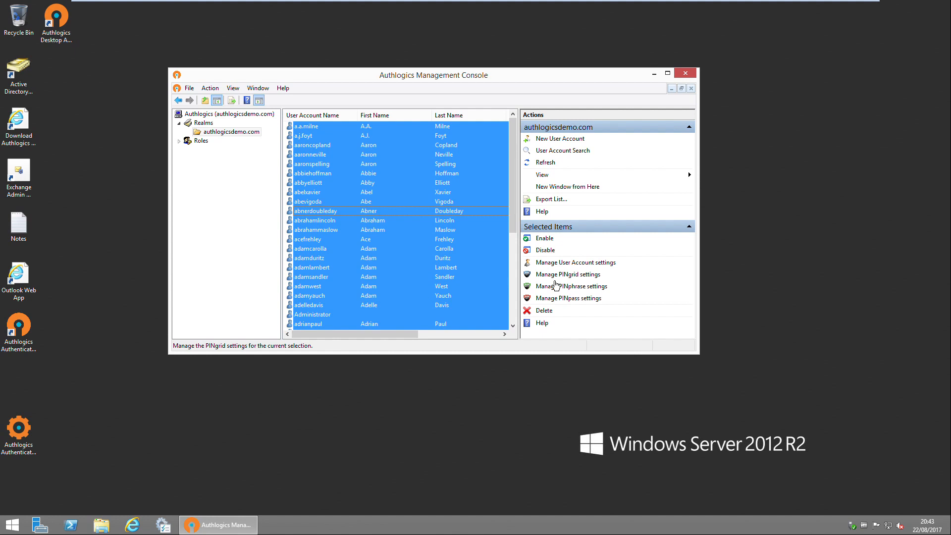
Launch Manage PINgrid settings for all selected user accounts
click(555, 280)
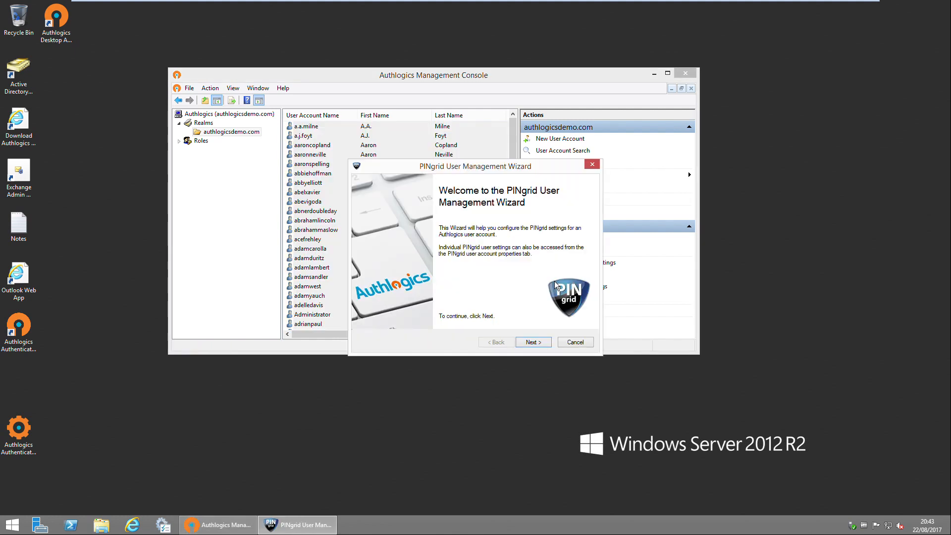
Keep Automatically Generate Pattern and Email PINgrid user details, advancing to the user options page
click(547, 347)
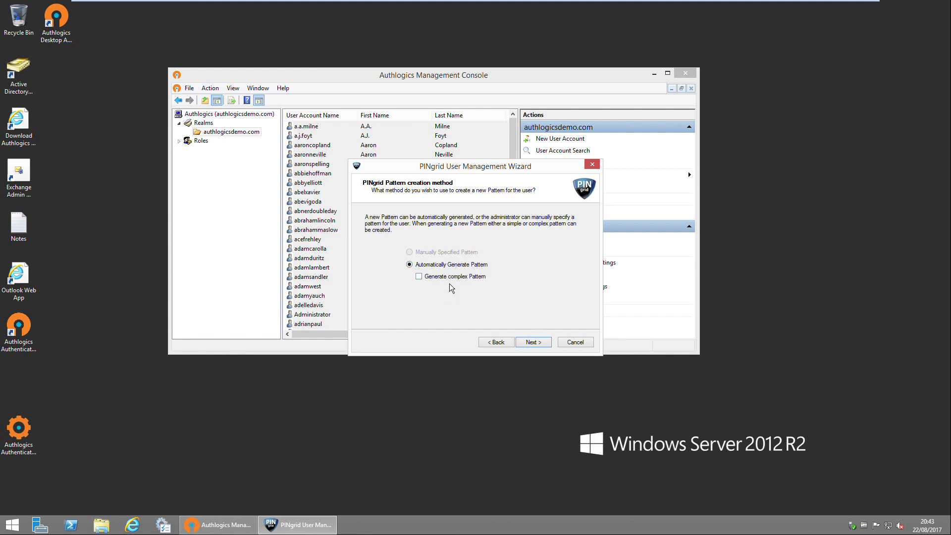
click(533, 343)
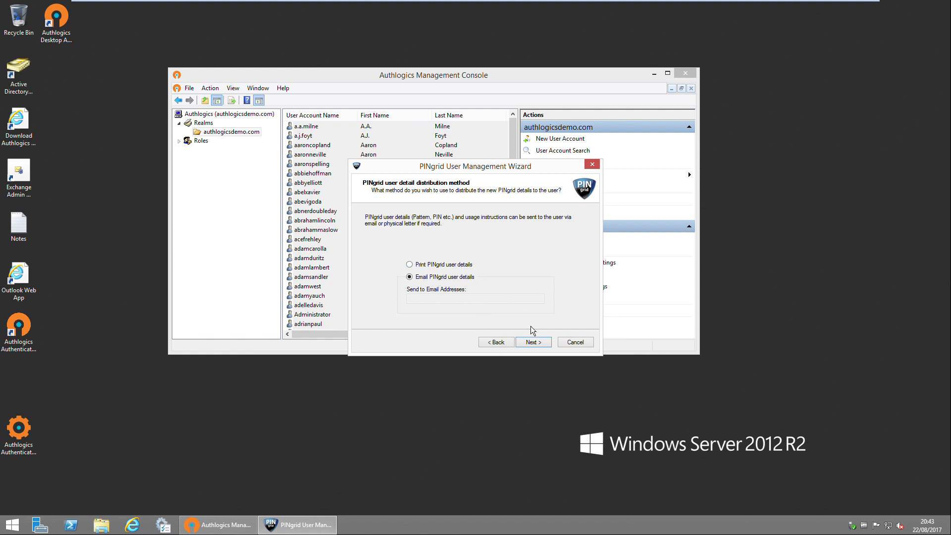
click(534, 342)
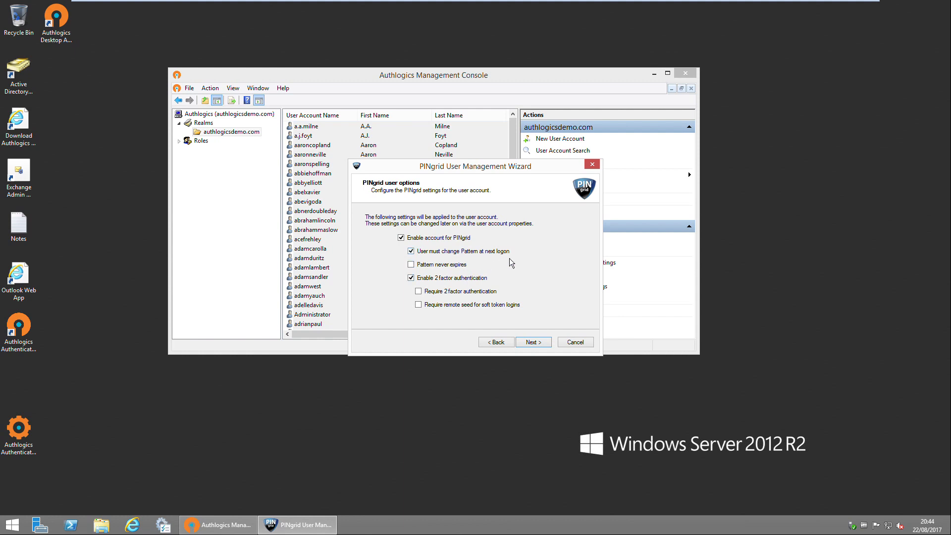
Keep No delivery / Soft Token delivery and the default PINgridUserTemplate.html email template
click(544, 346)
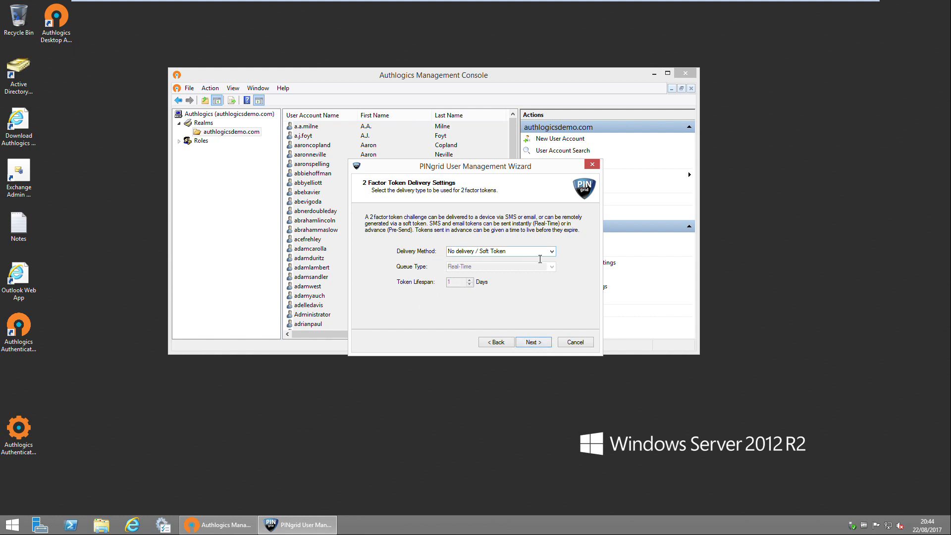
click(551, 251)
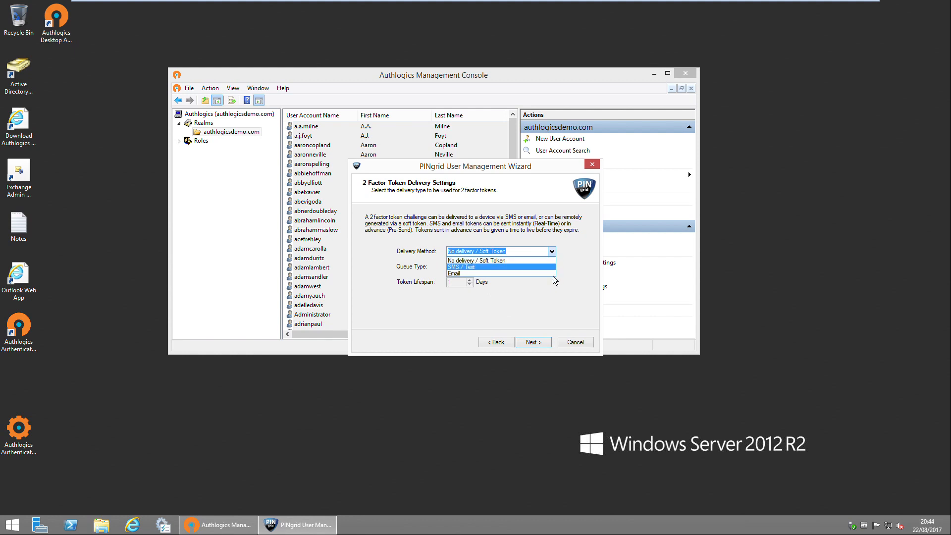
click(574, 263)
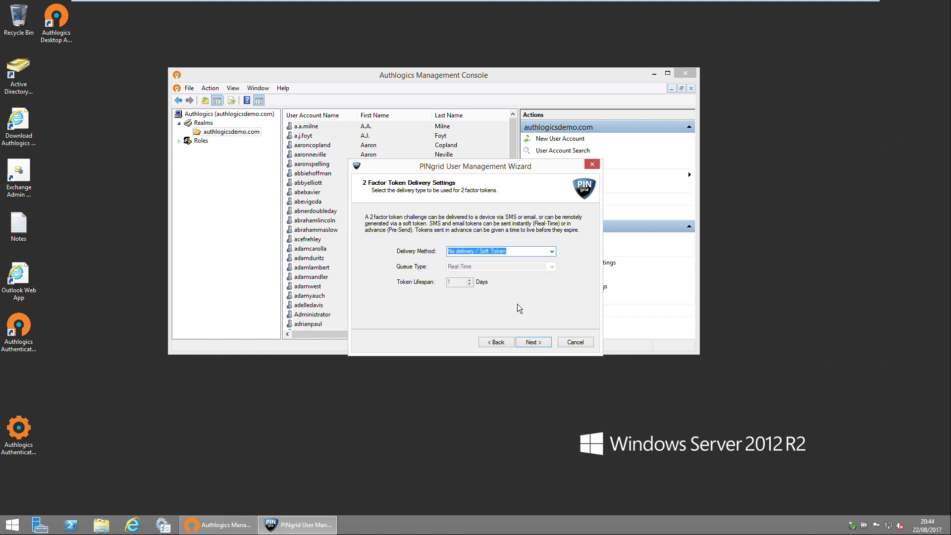
click(533, 342)
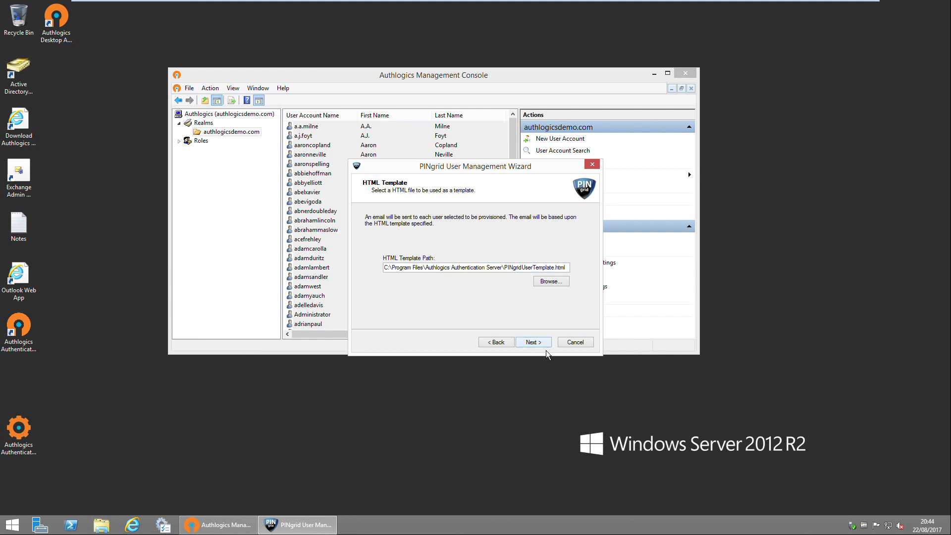
click(534, 343)
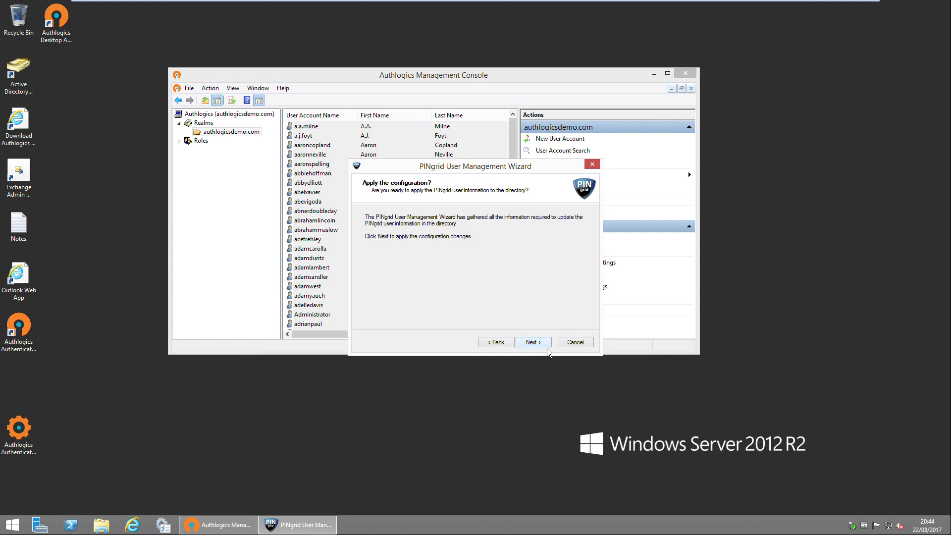
Apply the PINgrid configuration to every user, then finish once the directory update completes
click(533, 343)
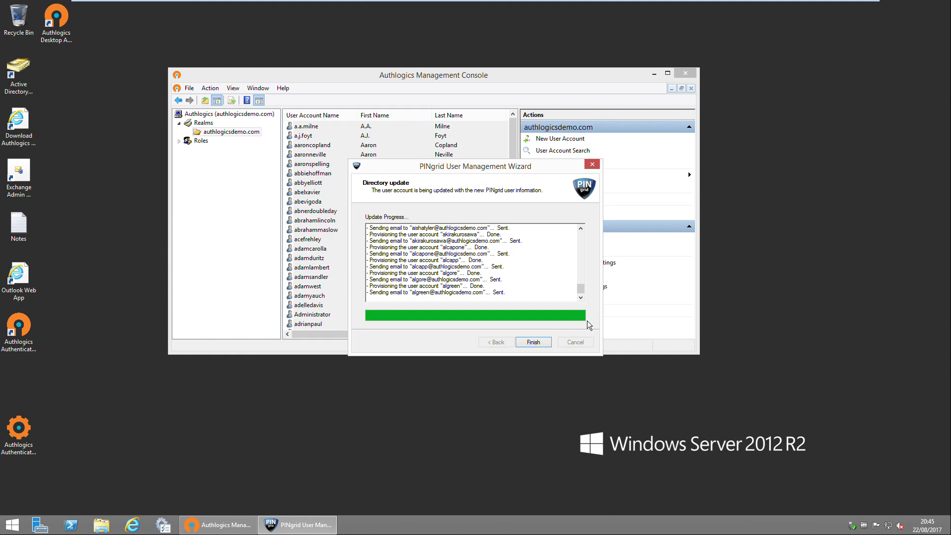
click(543, 346)
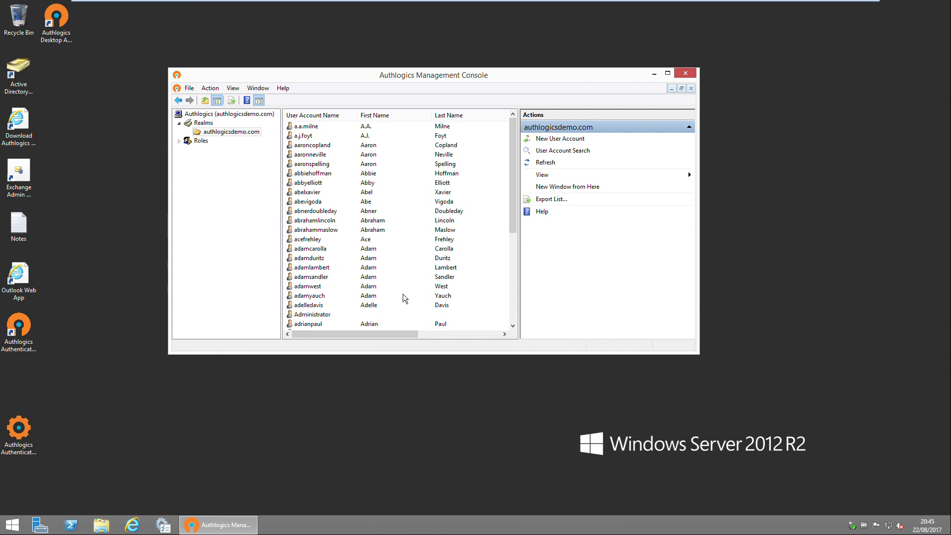
double_click(327, 315)
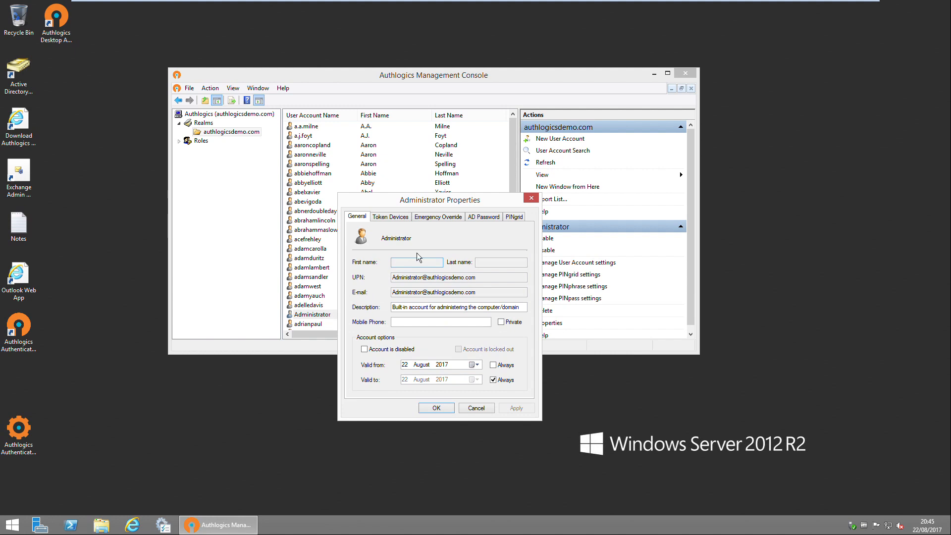
click(484, 217)
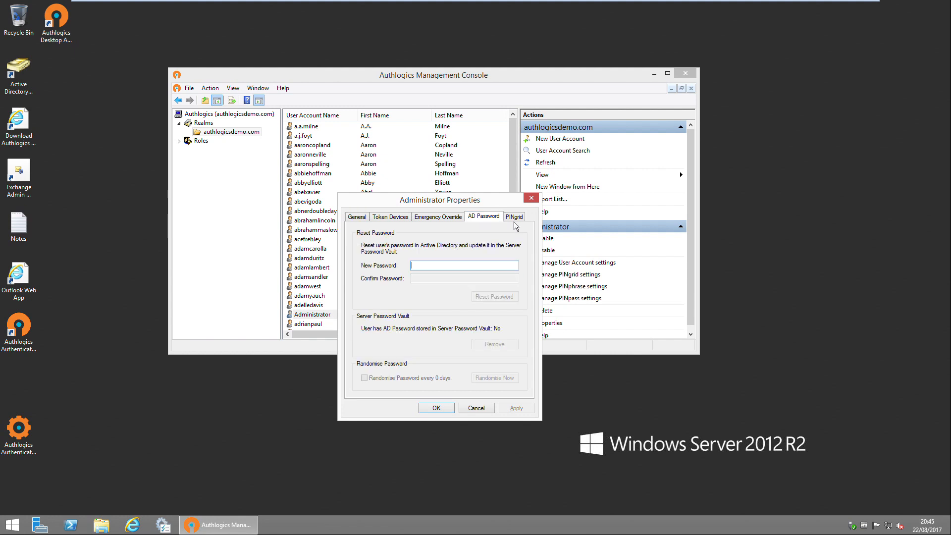
click(514, 216)
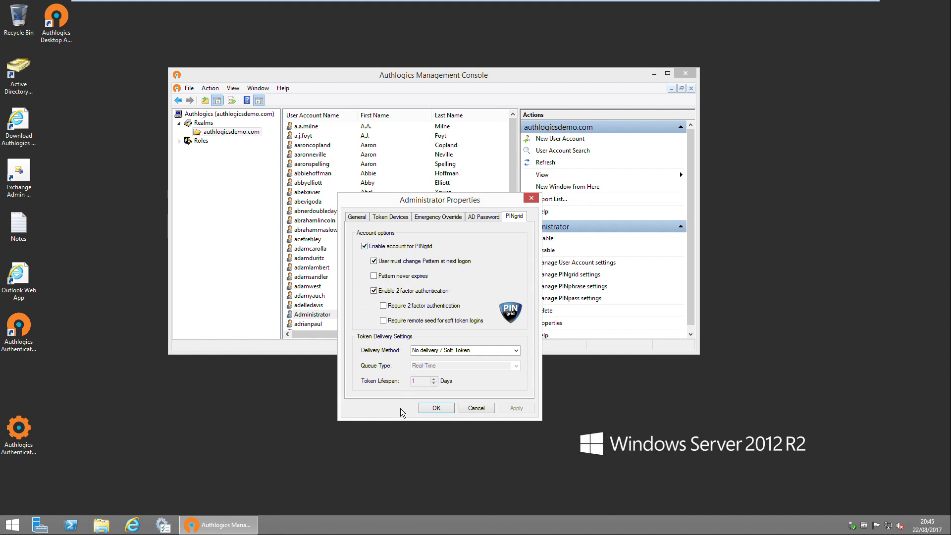
click(476, 408)
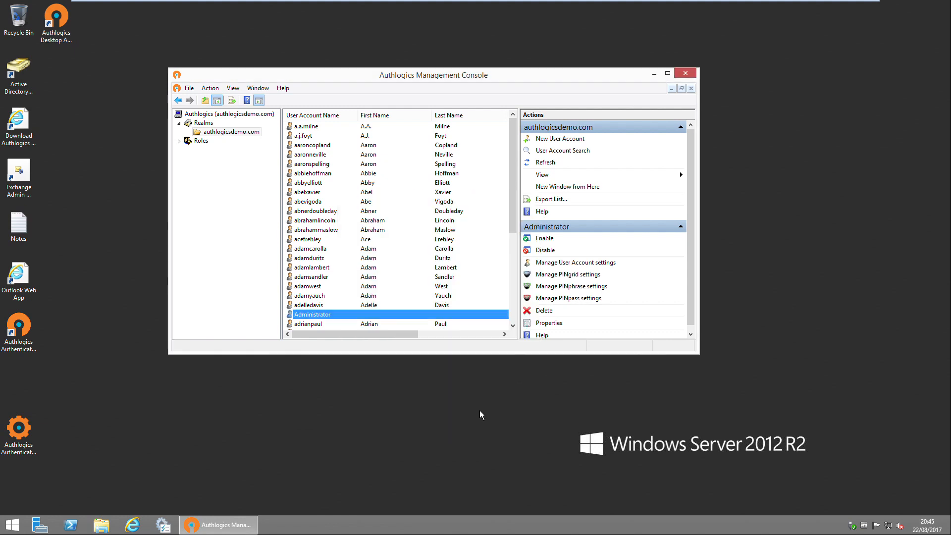
click(108, 306)
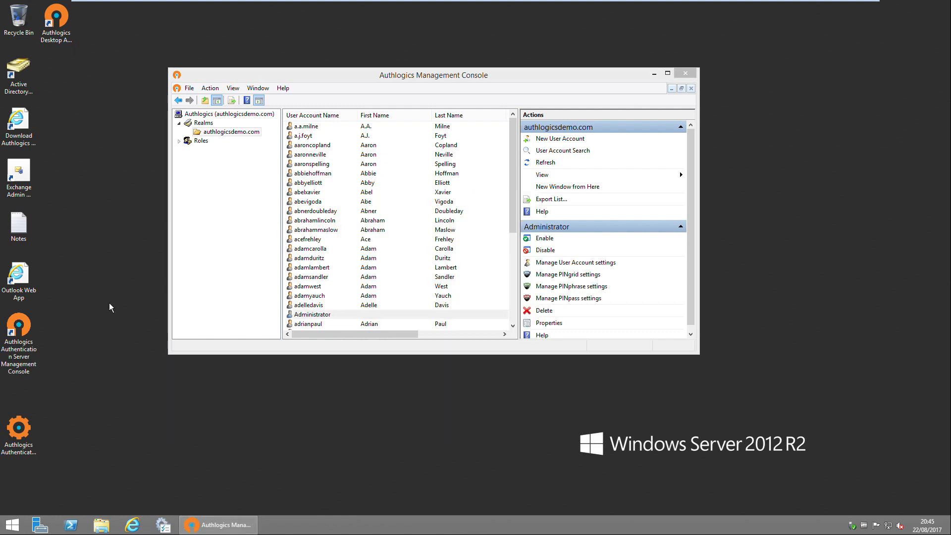
Open Outlook Web App, enlarge the window, and follow the PINgrid email's Self Service Portal link
double_click(28, 276)
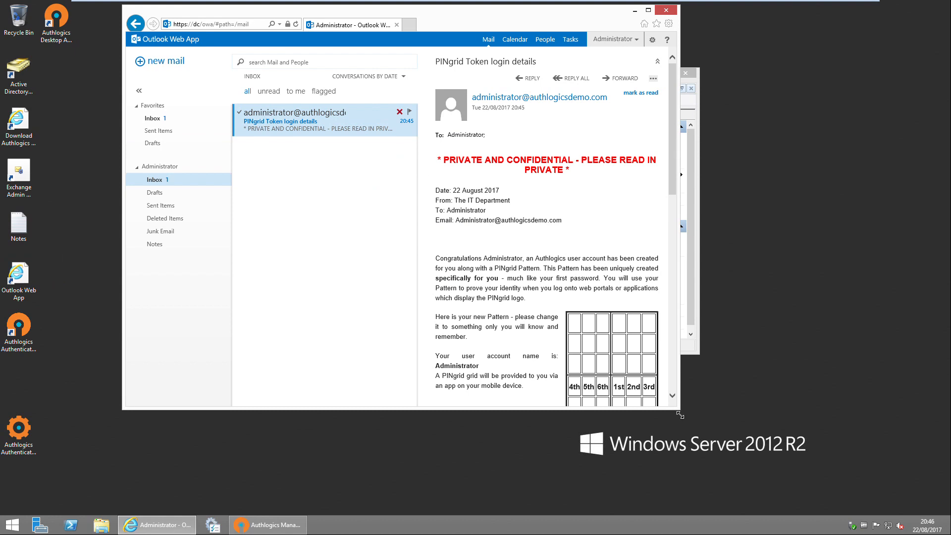
drag(682, 414, 820, 480)
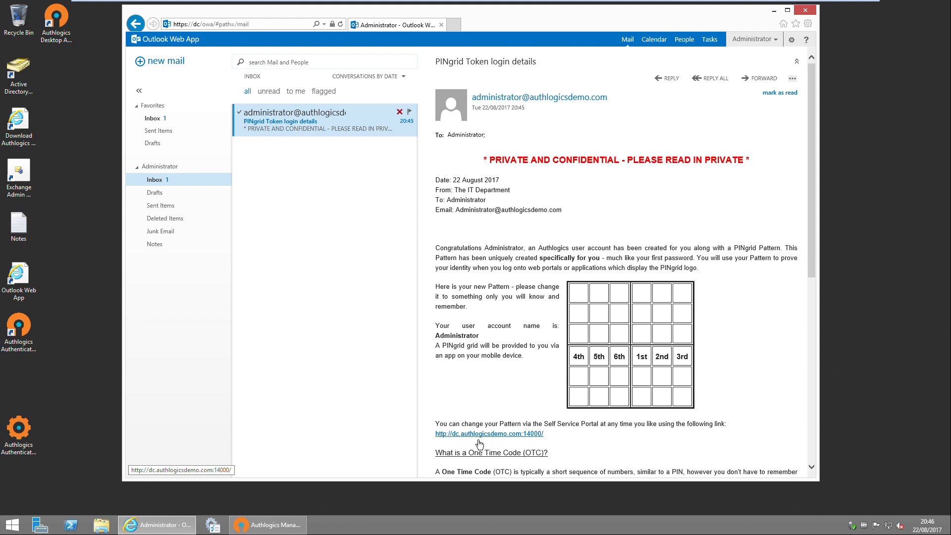
click(508, 438)
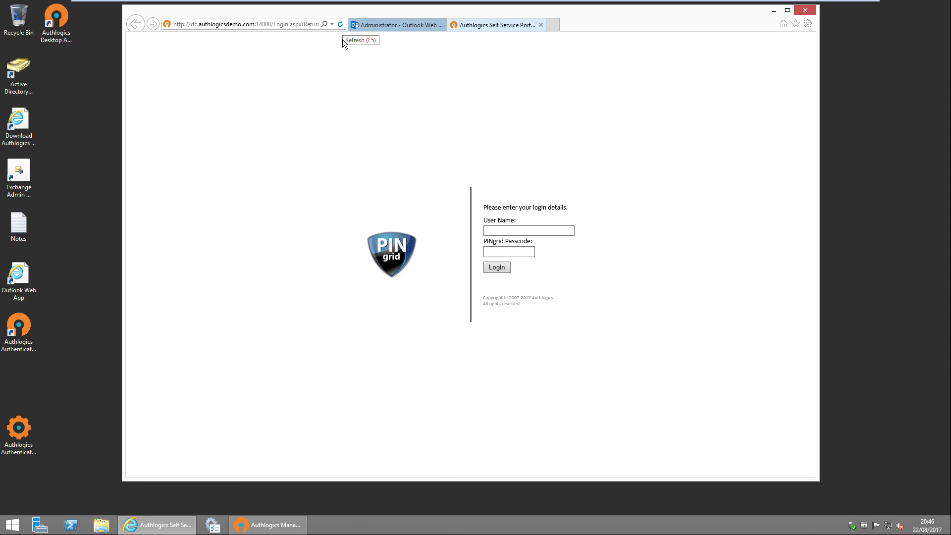
Log in as 'administrator' using the passcode read from the emailed pattern
click(517, 233)
text(administrator)
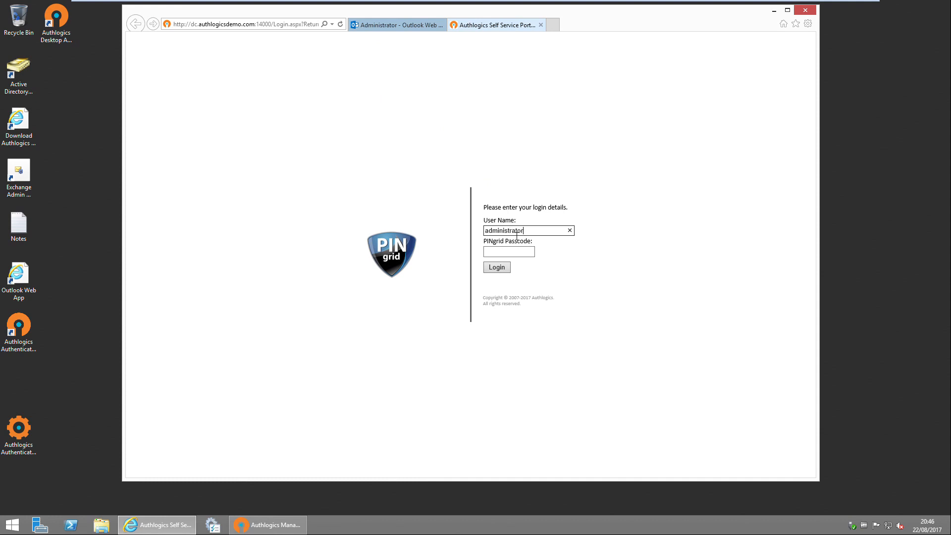
key(Tab)
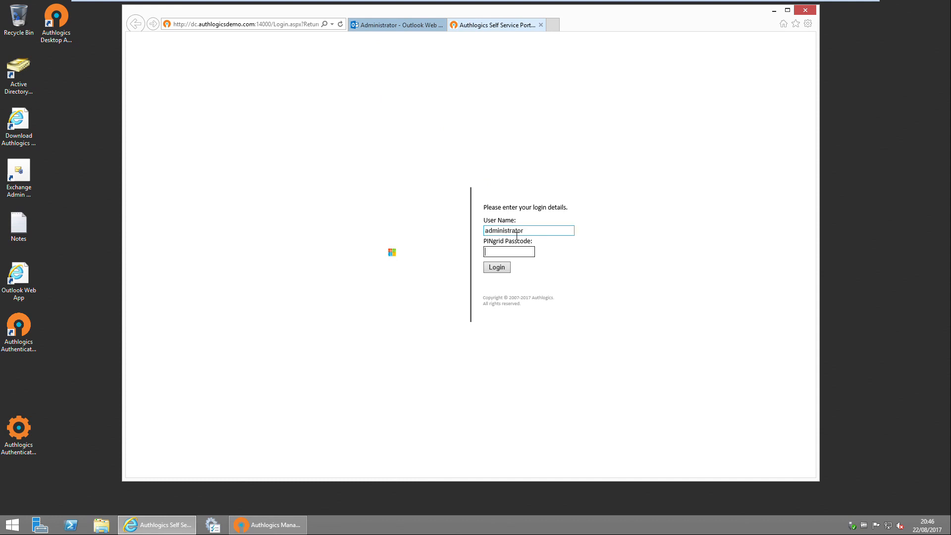
click(413, 29)
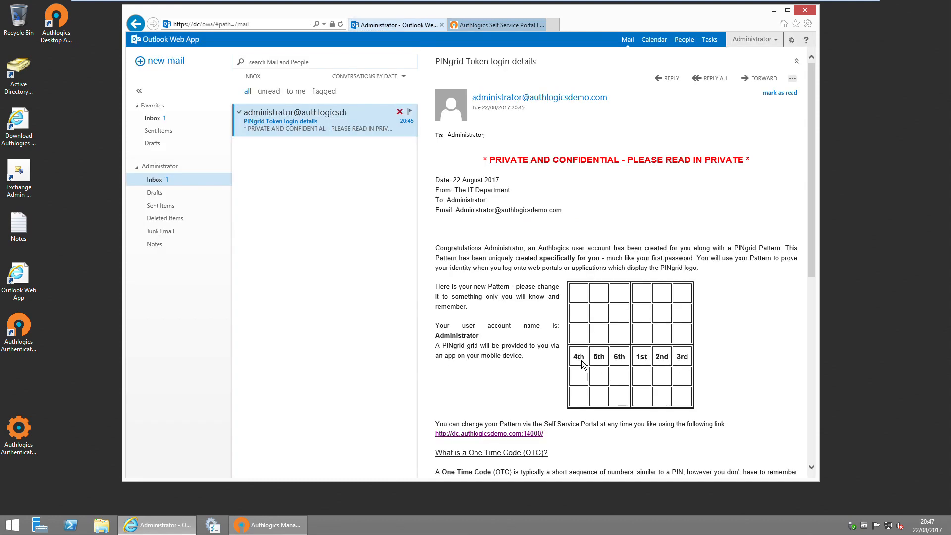
click(496, 26)
click(514, 258)
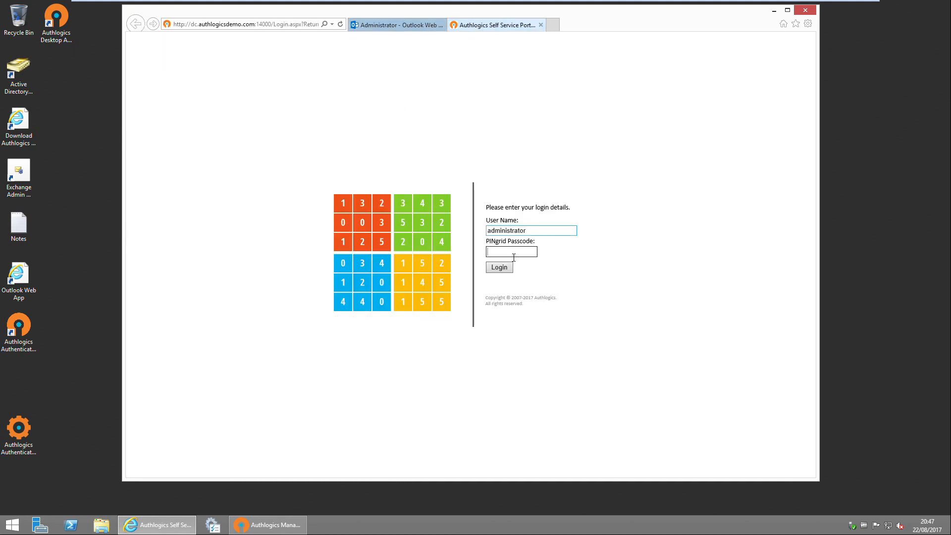
text(•••)
click(509, 268)
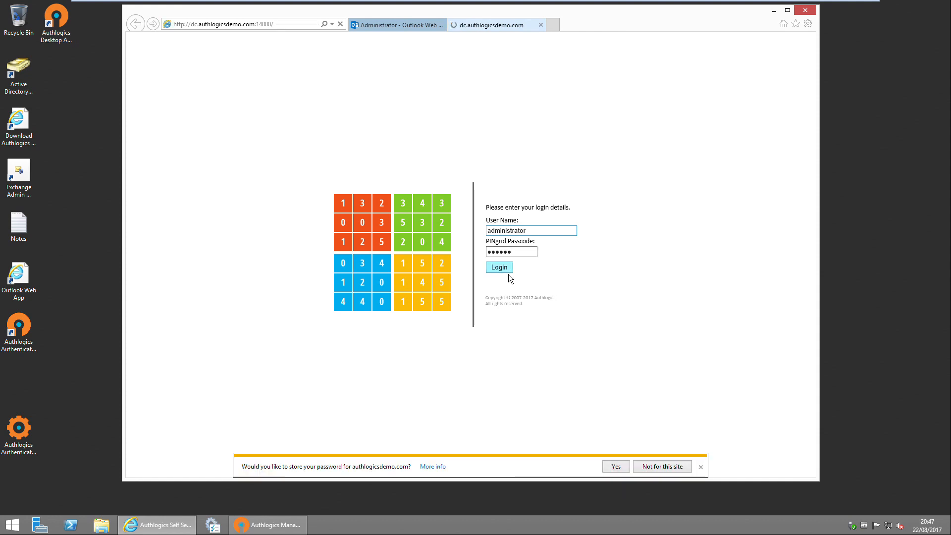
Decline saving the password, then pick three pattern squares and repeat them in the second grid
click(652, 469)
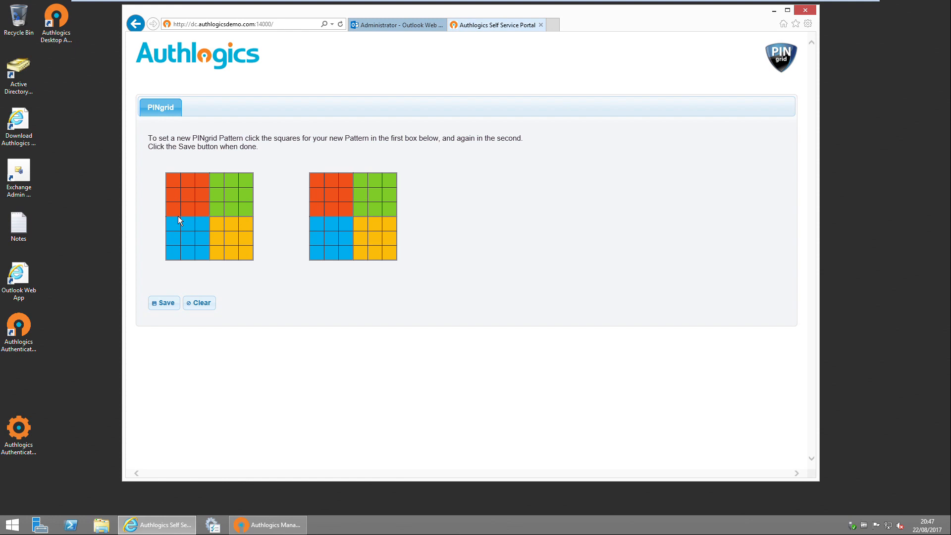
click(202, 185)
click(251, 183)
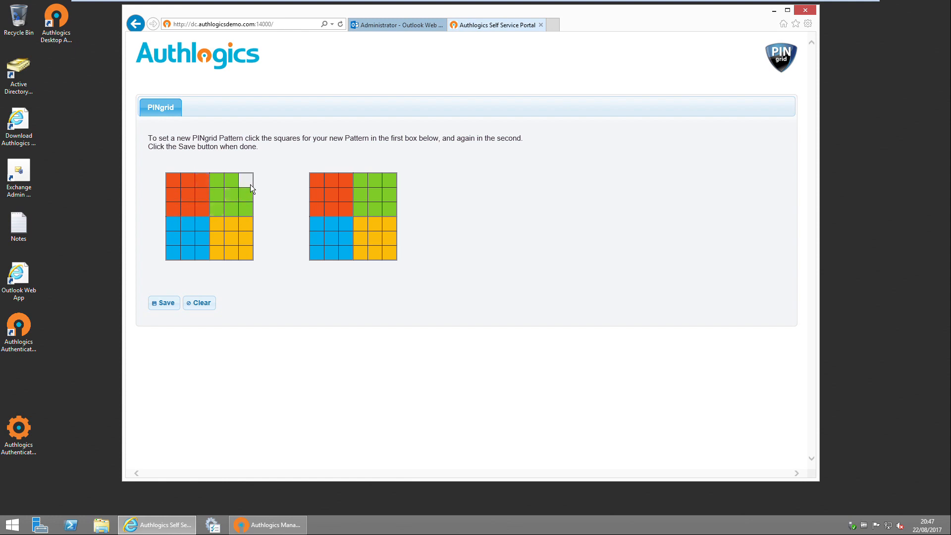
click(321, 210)
click(349, 185)
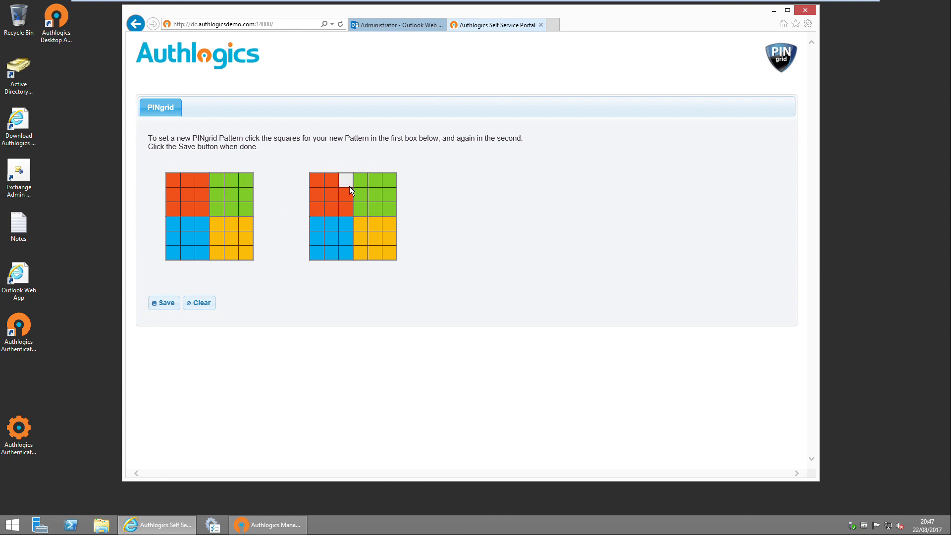
click(363, 210)
click(394, 184)
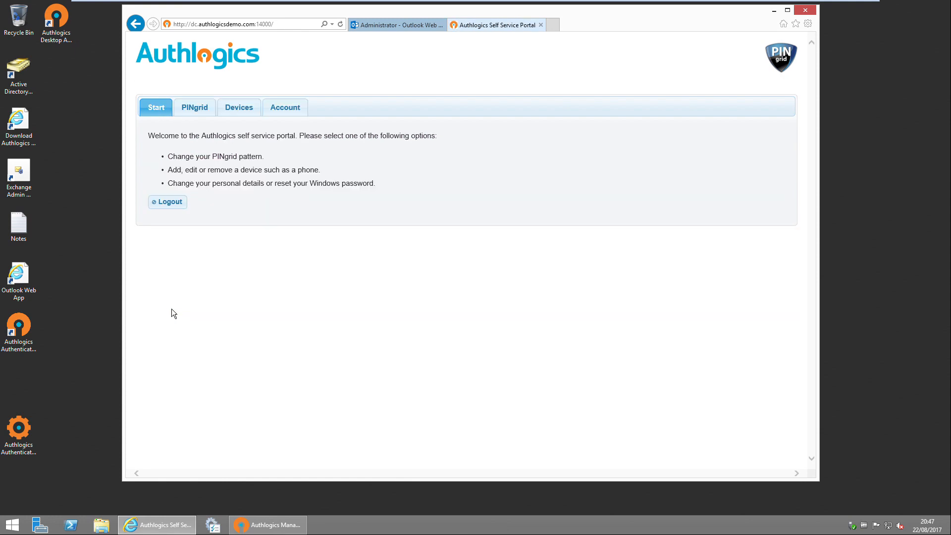
Browse the PINgrid and Devices tabs, check Device Type options, and end on Account
click(201, 115)
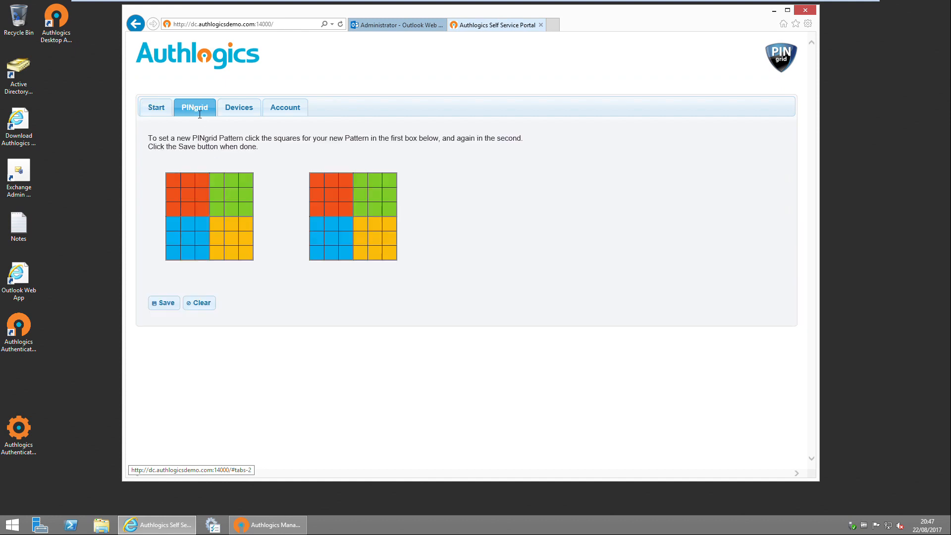
click(238, 110)
click(251, 190)
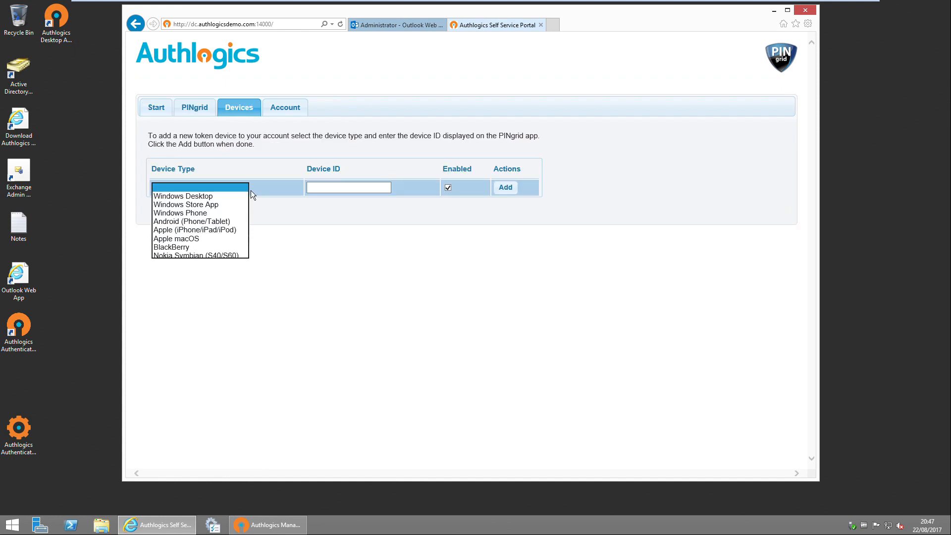
click(286, 108)
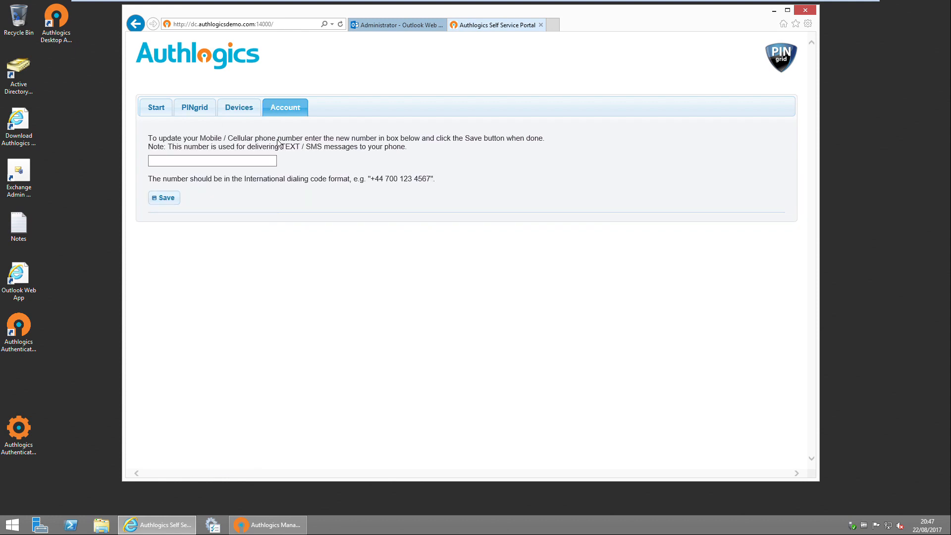